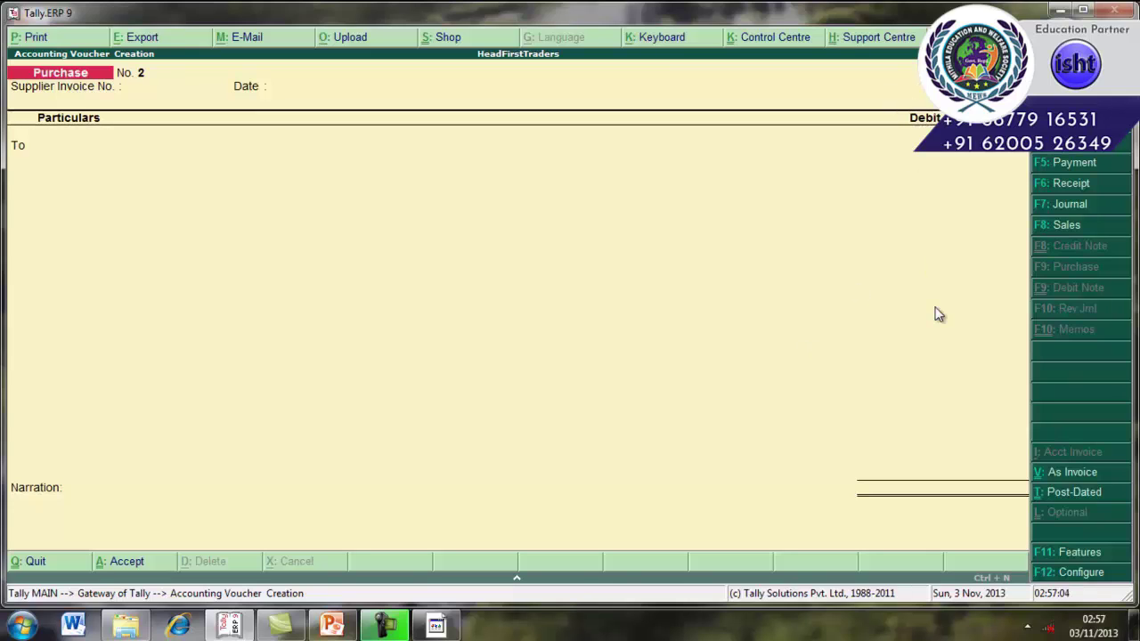
# Enter supplier invoice number pur/2/10 in the purchase voucher and keep its date as 2-Apr-2010.
pyautogui.press('Return')
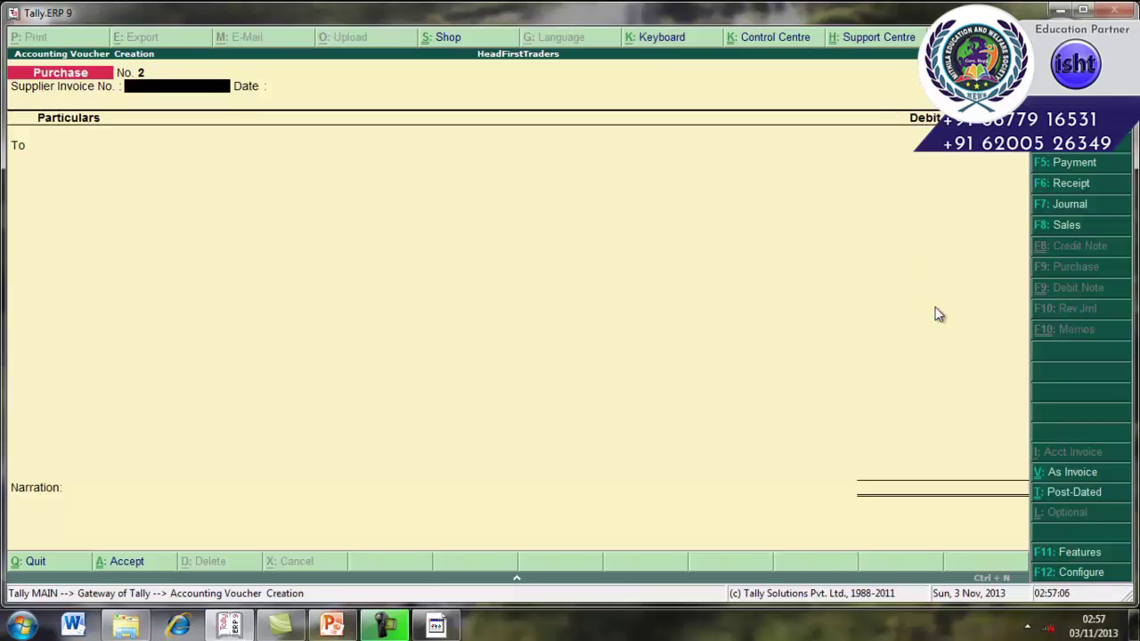
pyautogui.write('pur')
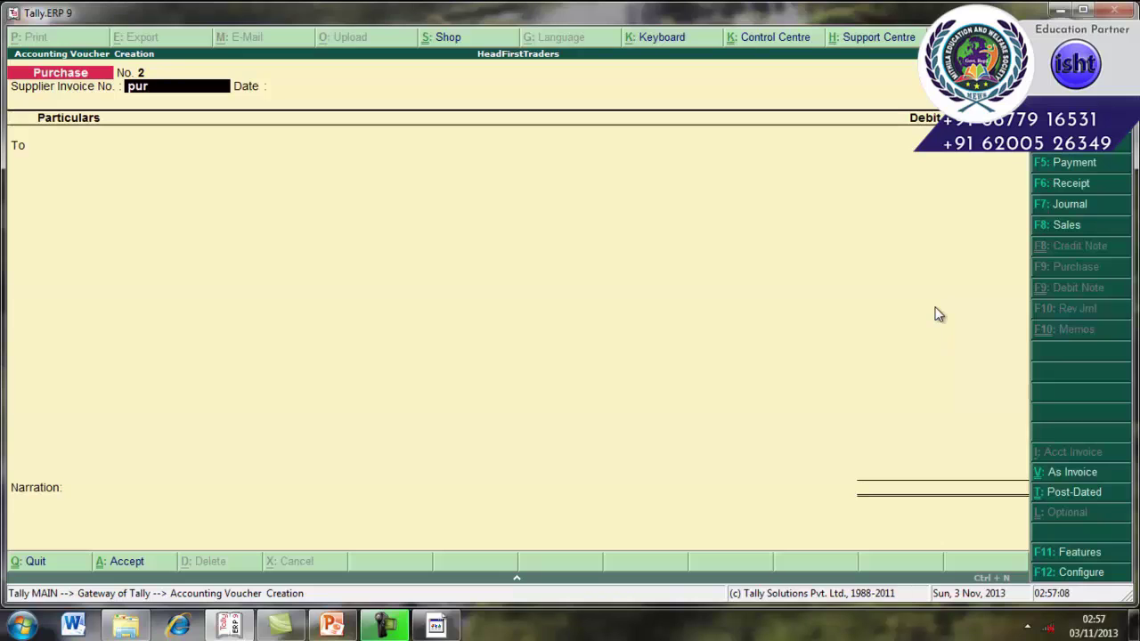
pyautogui.write('/2/10')
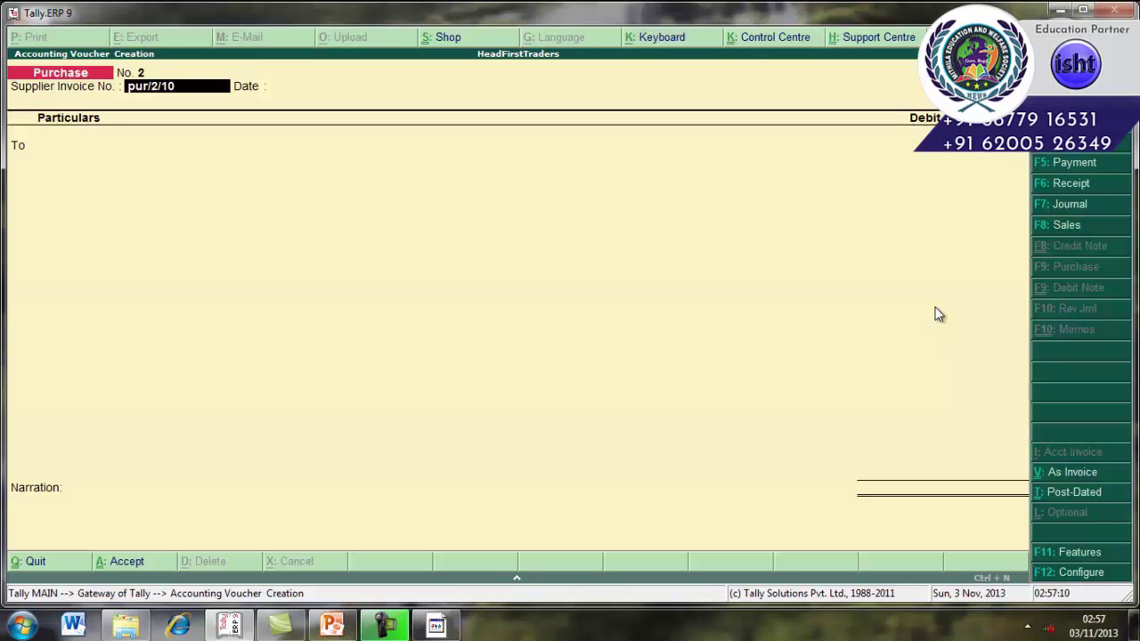
pyautogui.press('Return')
pyautogui.press('Return')
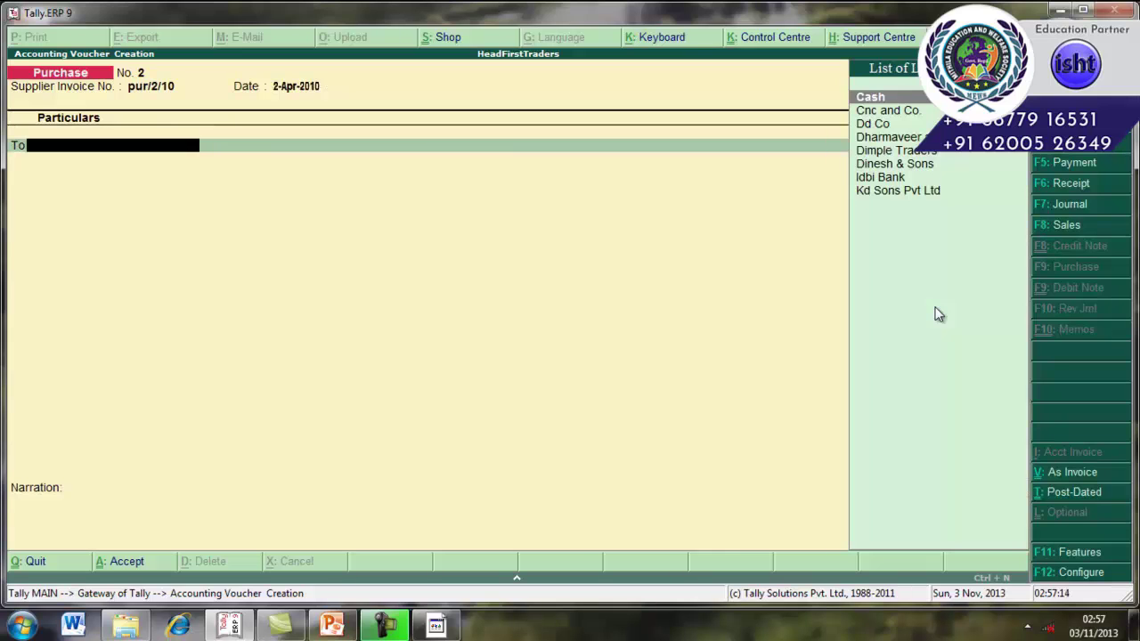
# Choose Cash as the ledger to credit in the purchase voucher.
pyautogui.press('BackSpace')
pyautogui.press('Return')
pyautogui.press('Down')
pyautogui.press('Down')
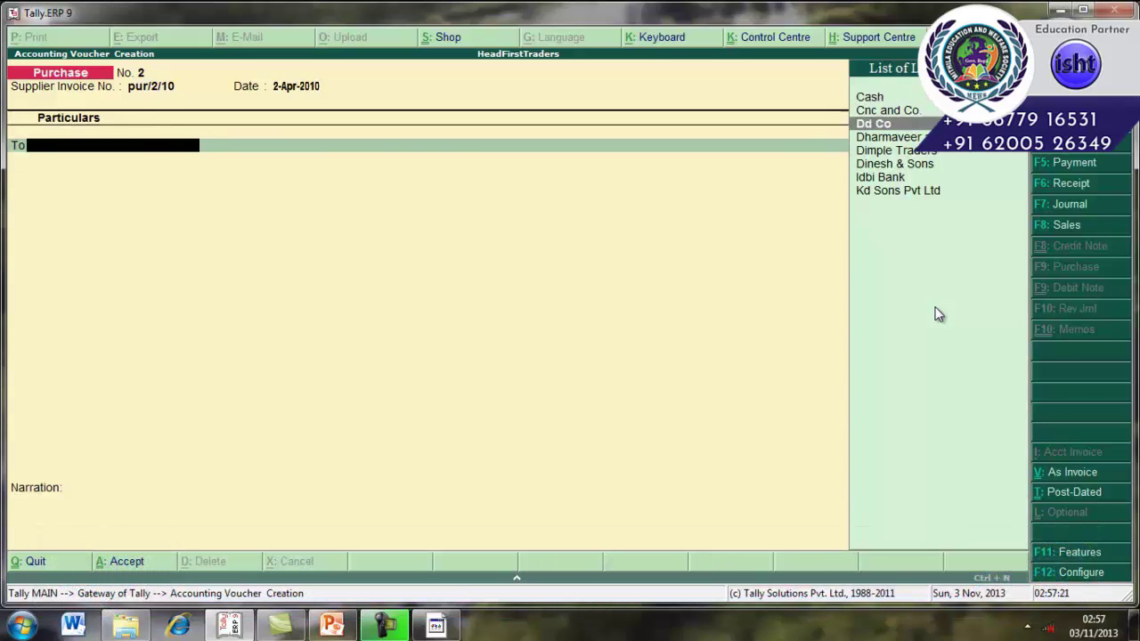
pyautogui.press('Up')
pyautogui.press('Up')
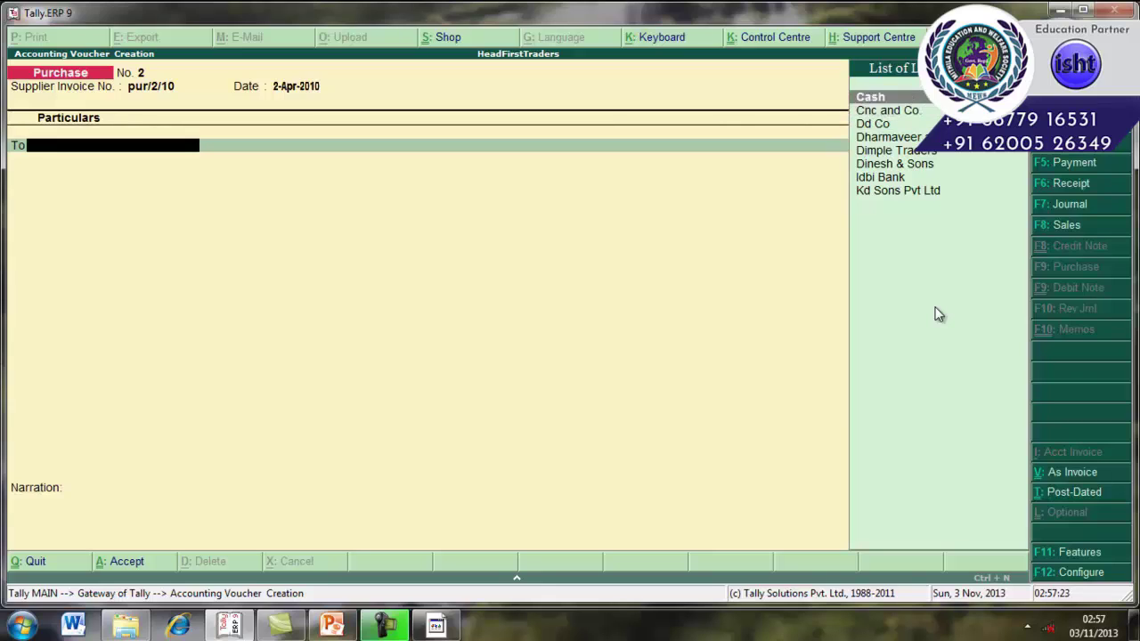
pyautogui.write('C')
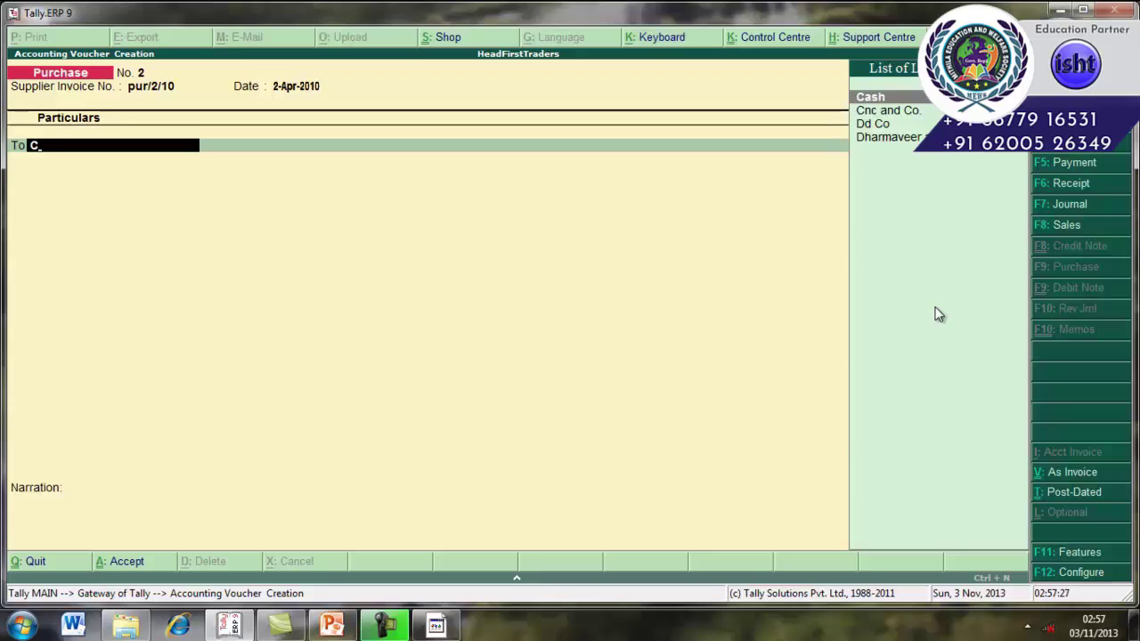
pyautogui.press('Return')
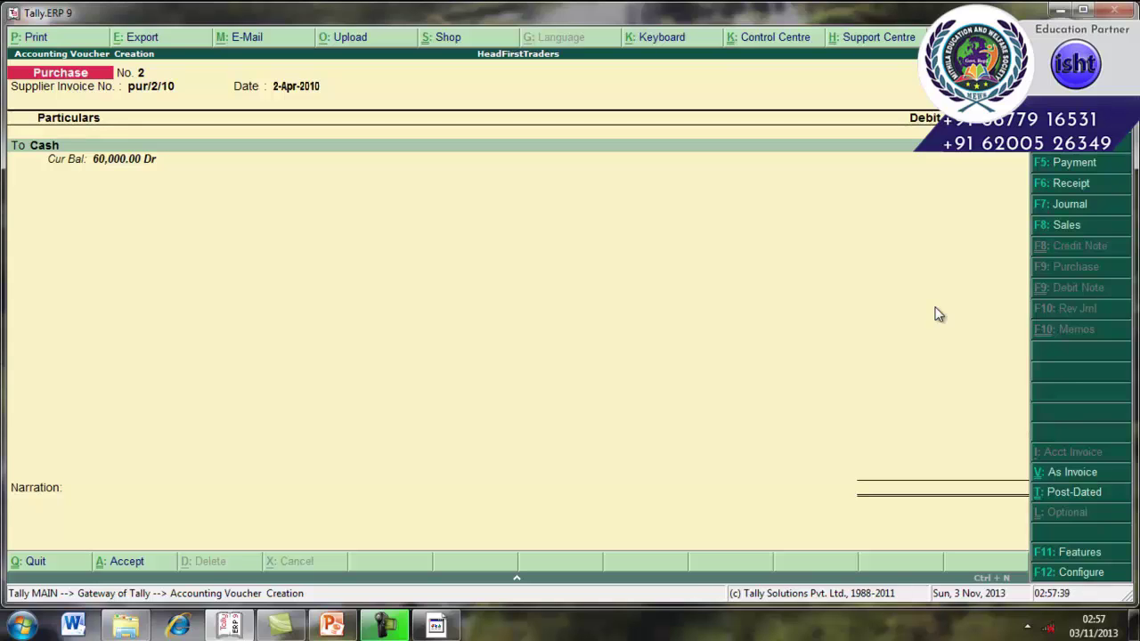
# Set the Cash credit to 8,000 and debit the Purchase ledger with the same amount.
pyautogui.press('Return')
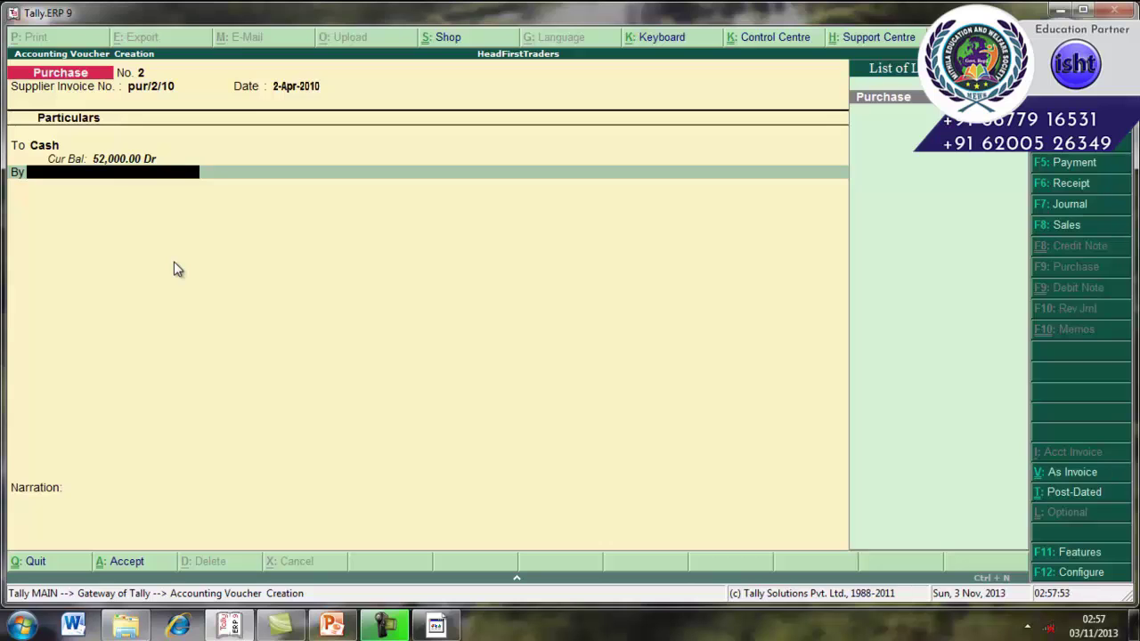
pyautogui.press('Return')
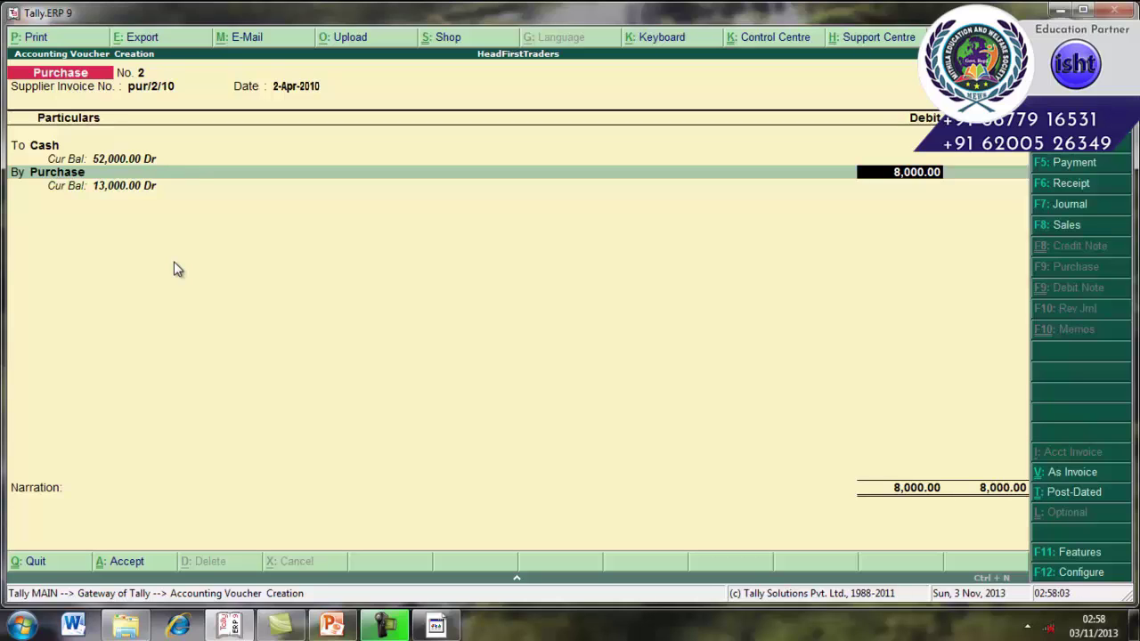
pyautogui.press('Return')
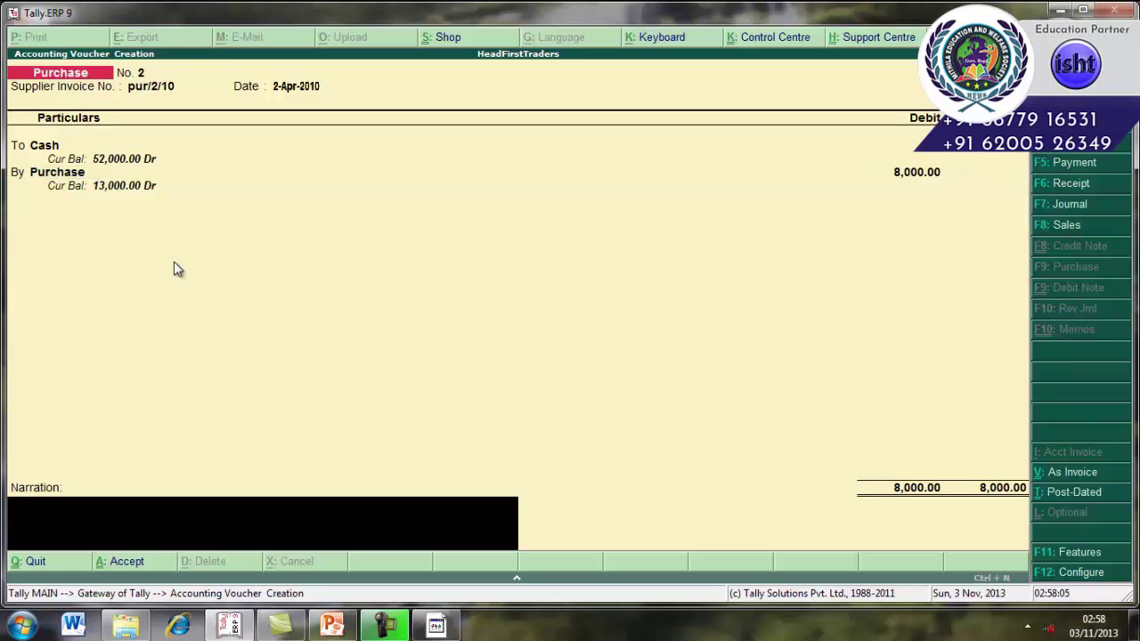
# Recall the previous voucher's narration and trim it back to the word "purchase".
pyautogui.write('cashpurchase')
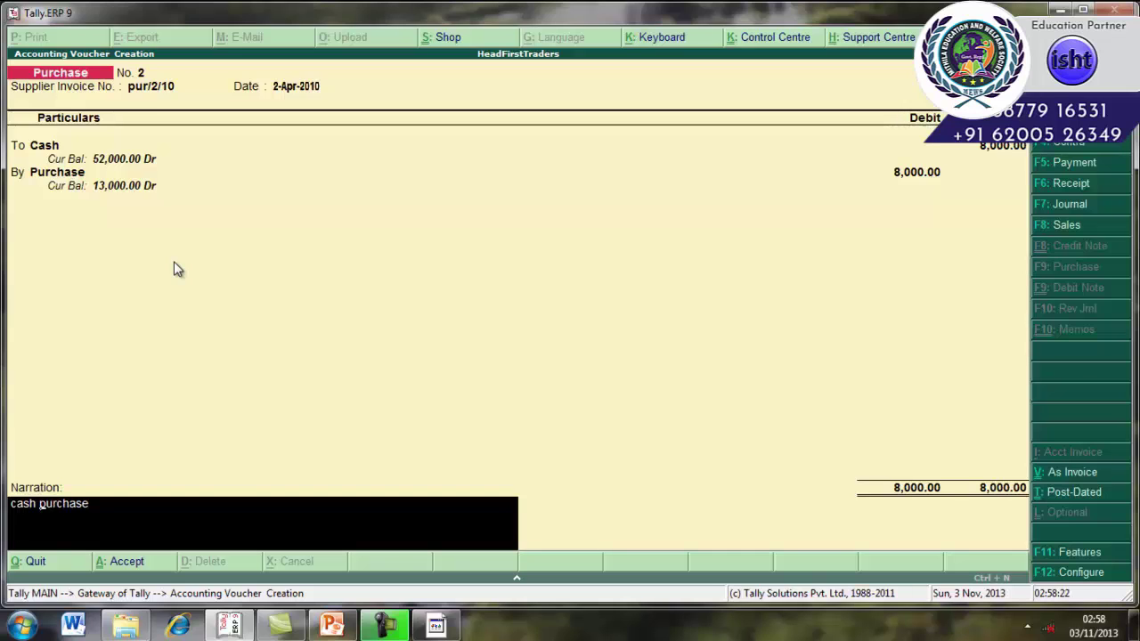
pyautogui.hotkey('ctrl', 'r')
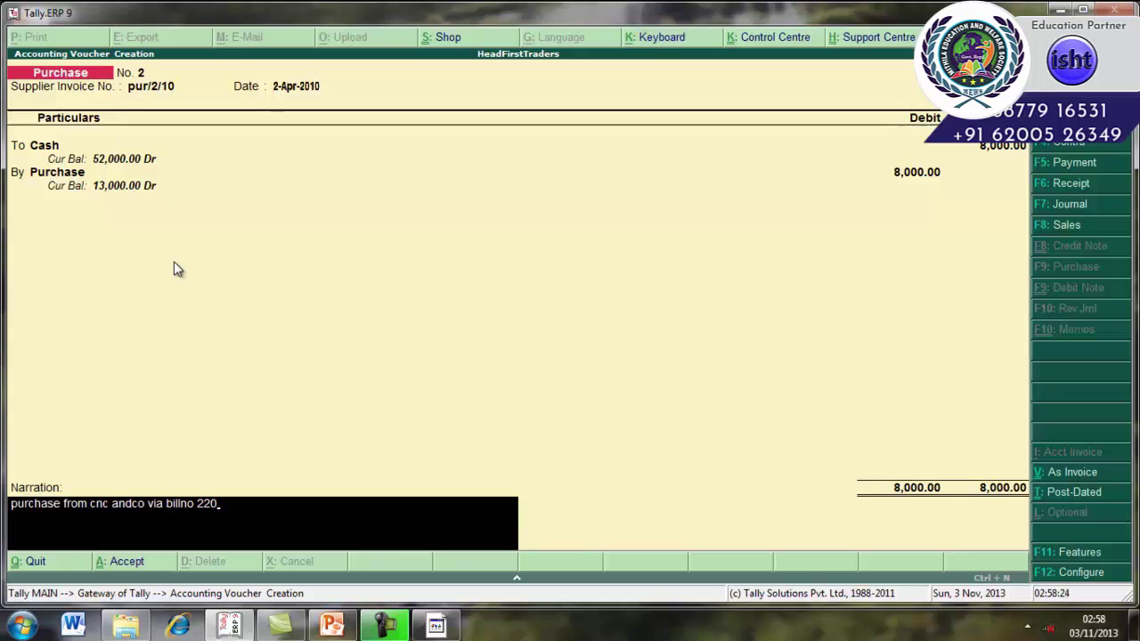
pyautogui.press('BackSpace')
pyautogui.press('BackSpace')
pyautogui.press('BackSpace')
pyautogui.press('BackSpace')
pyautogui.press('BackSpace')
pyautogui.press('BackSpace')
pyautogui.press('BackSpace')
pyautogui.press('BackSpace')
pyautogui.press('BackSpace')
pyautogui.press('BackSpace')
pyautogui.press('BackSpace')
pyautogui.press('BackSpace')
pyautogui.press('BackSpace')
pyautogui.press('BackSpace')
pyautogui.press('BackSpace')
pyautogui.press('BackSpace')
pyautogui.press('BackSpace')
pyautogui.press('BackSpace')
pyautogui.press('BackSpace')
pyautogui.press('BackSpace')
pyautogui.press('BackSpace')
pyautogui.press('BackSpace')
pyautogui.press('BackSpace')
pyautogui.press('BackSpace')
# Complete the narration as "purchase cash of 8000/-" and accept the purchase voucher.
pyautogui.write('c')
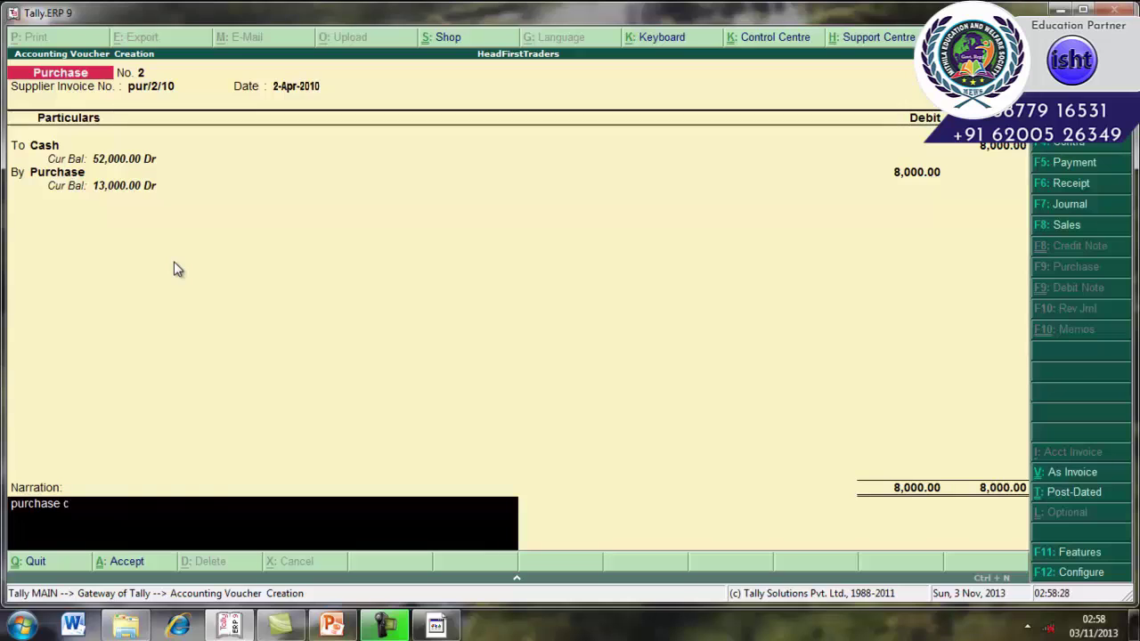
pyautogui.write('ash from')
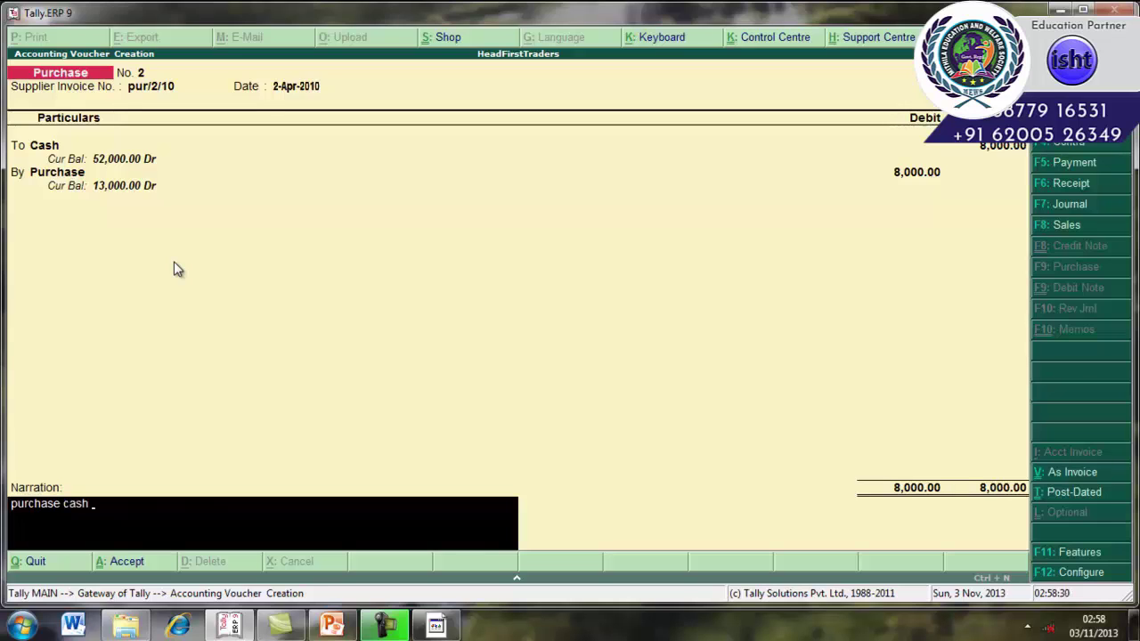
pyautogui.press('BackSpace')
pyautogui.press('BackSpace')
pyautogui.press('BackSpace')
pyautogui.press('BackSpace')
pyautogui.write('of 8000/-')
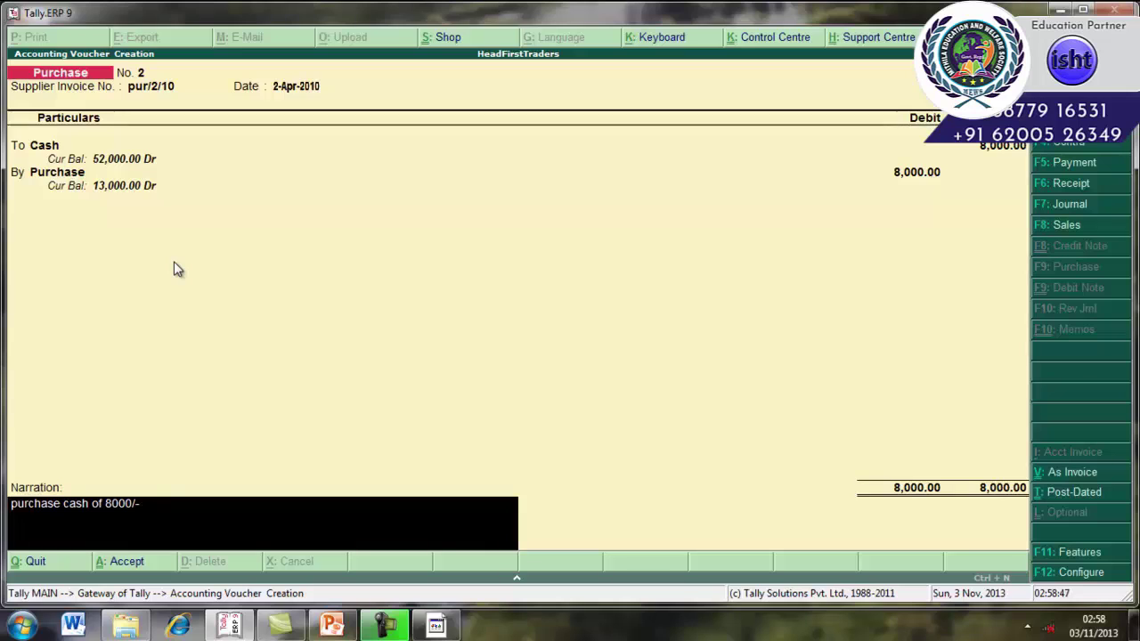
pyautogui.press('Return')
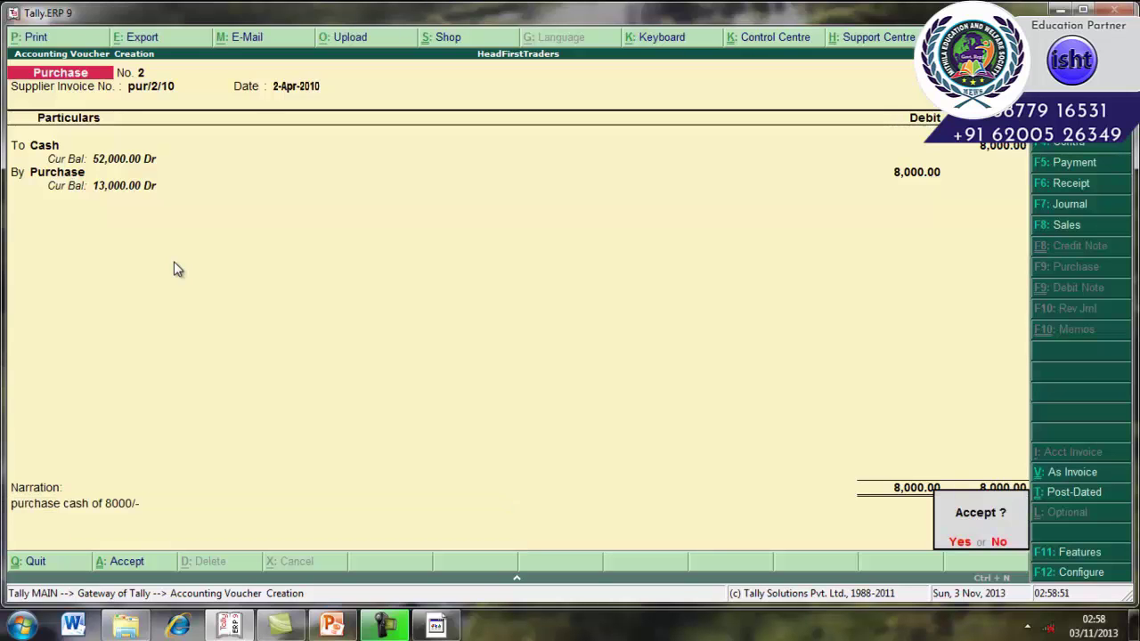
pyautogui.press('Return')
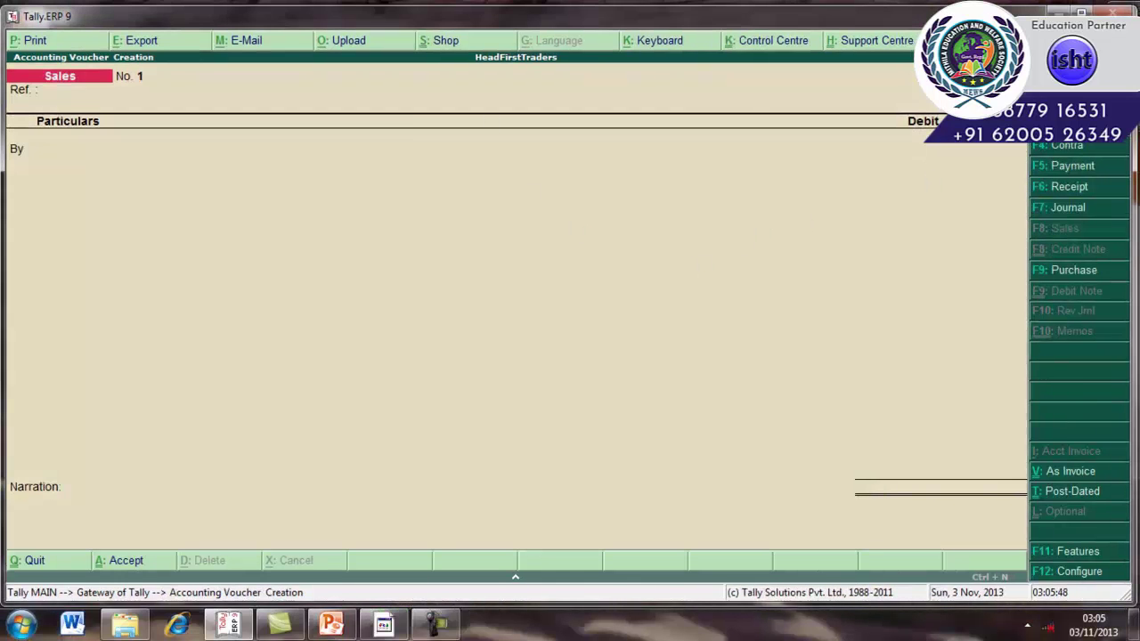
# Maximize the window and enter sale/1/10 as the reference of the sales voucher.
pyautogui.click(1080, 12)
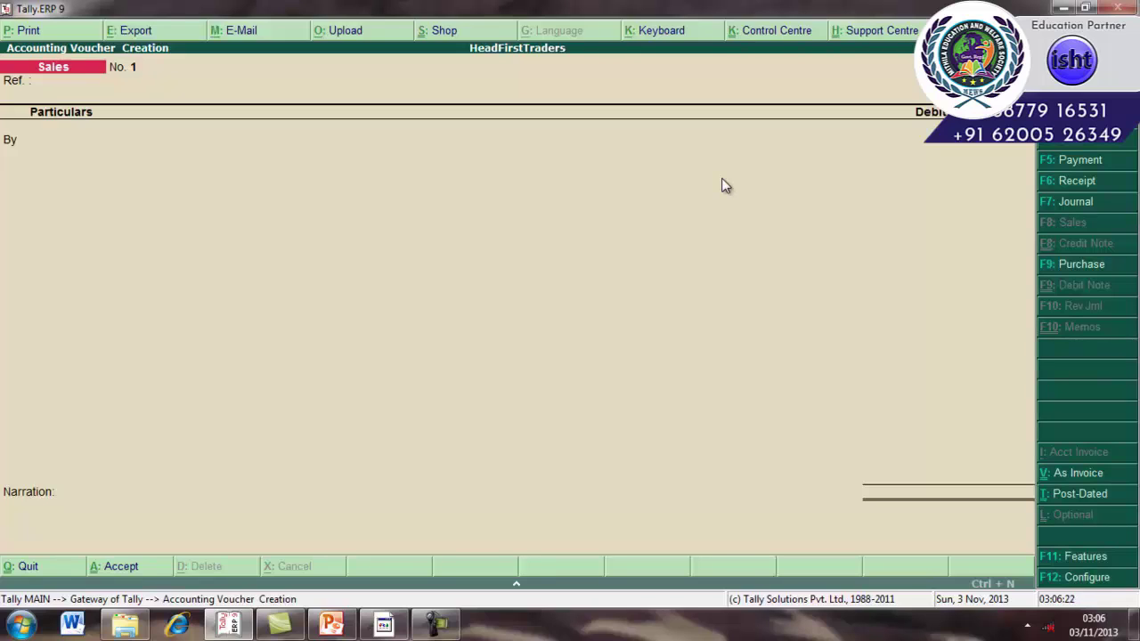
pyautogui.press('Return')
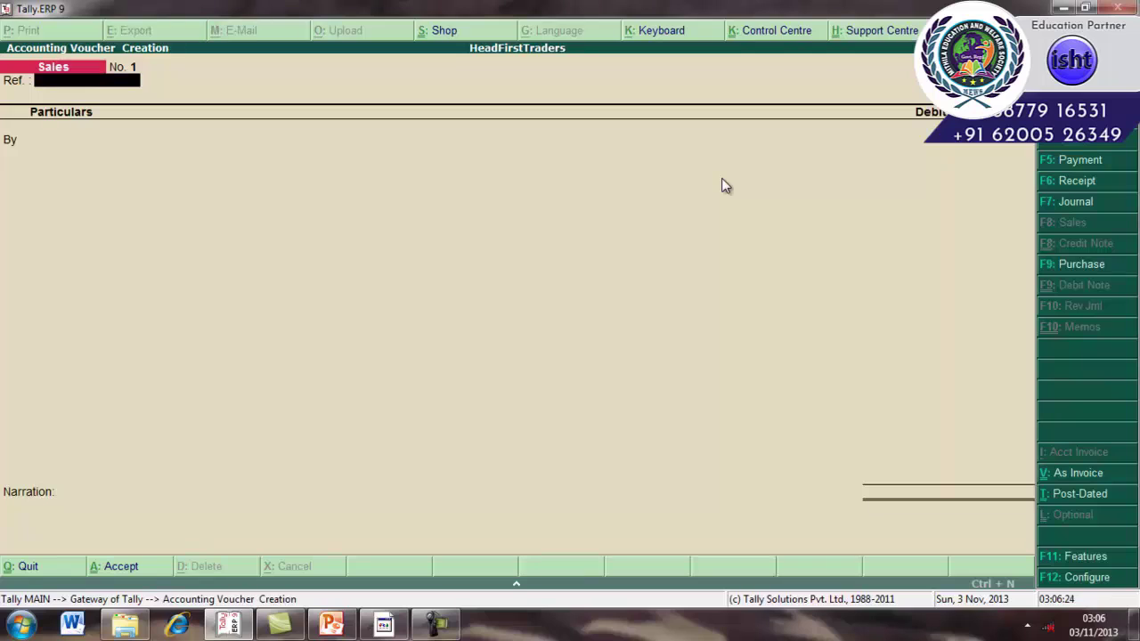
pyautogui.write('sale/1/10')
pyautogui.press('Return')
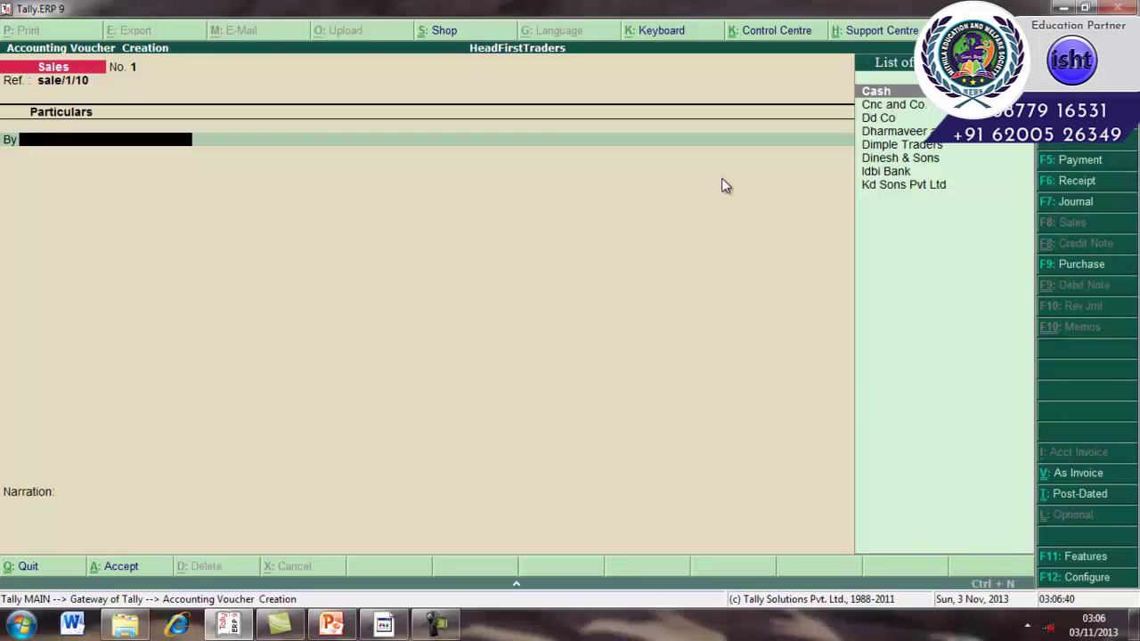
# Debit the Dharmaveer and Co ledger with 10,000 in the sales voucher.
pyautogui.press('Down')
pyautogui.press('Down')
pyautogui.press('Down')
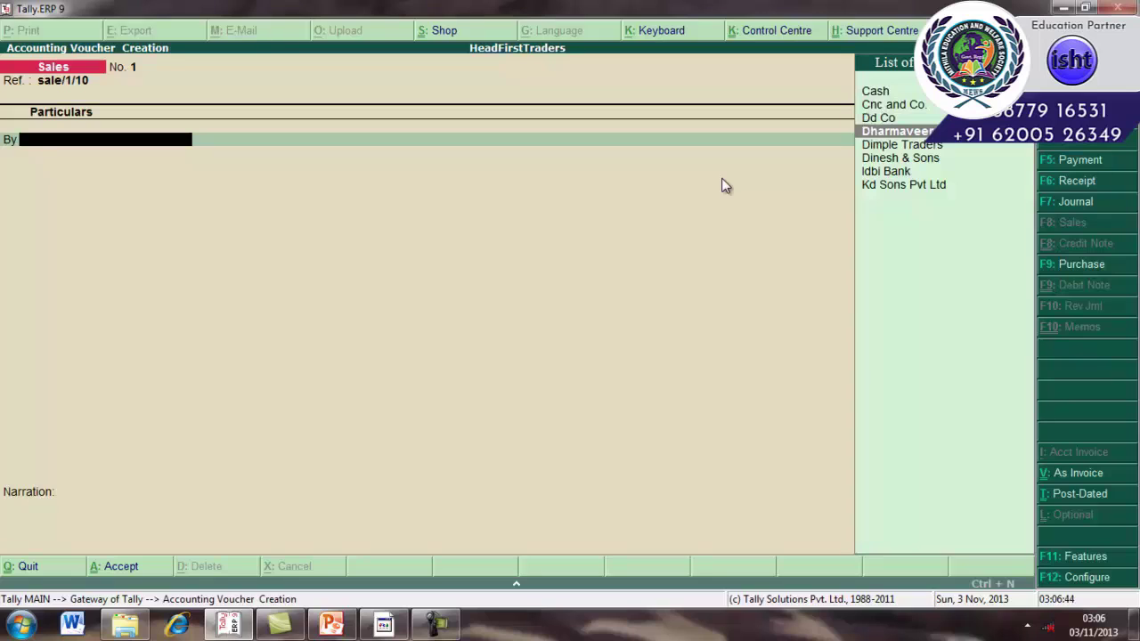
pyautogui.write('D')
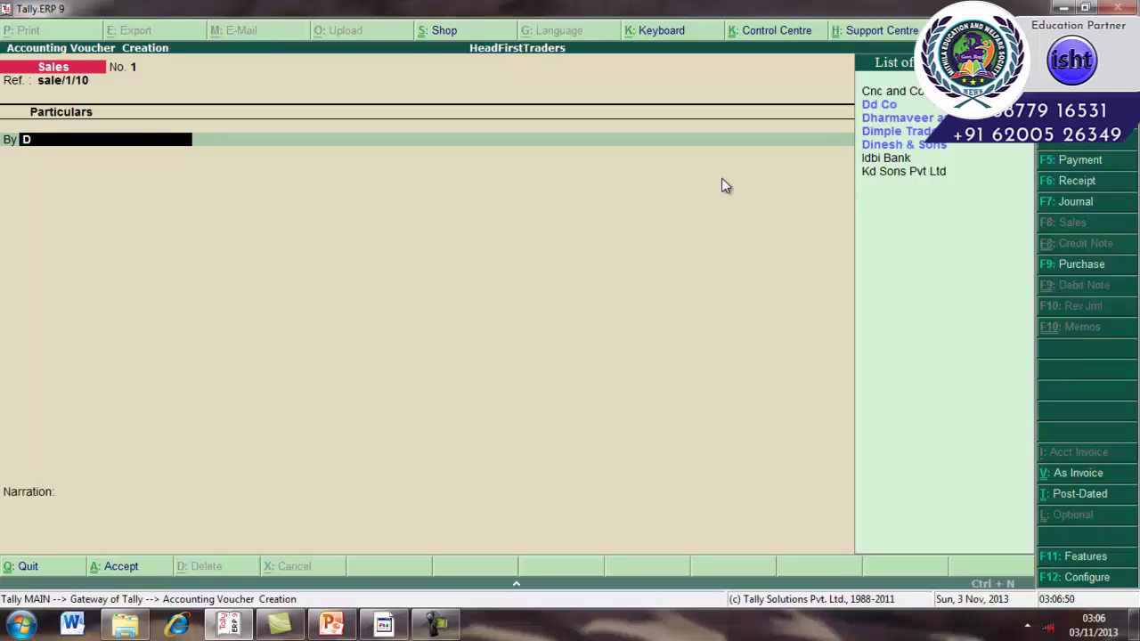
pyautogui.write('h')
pyautogui.press('Return')
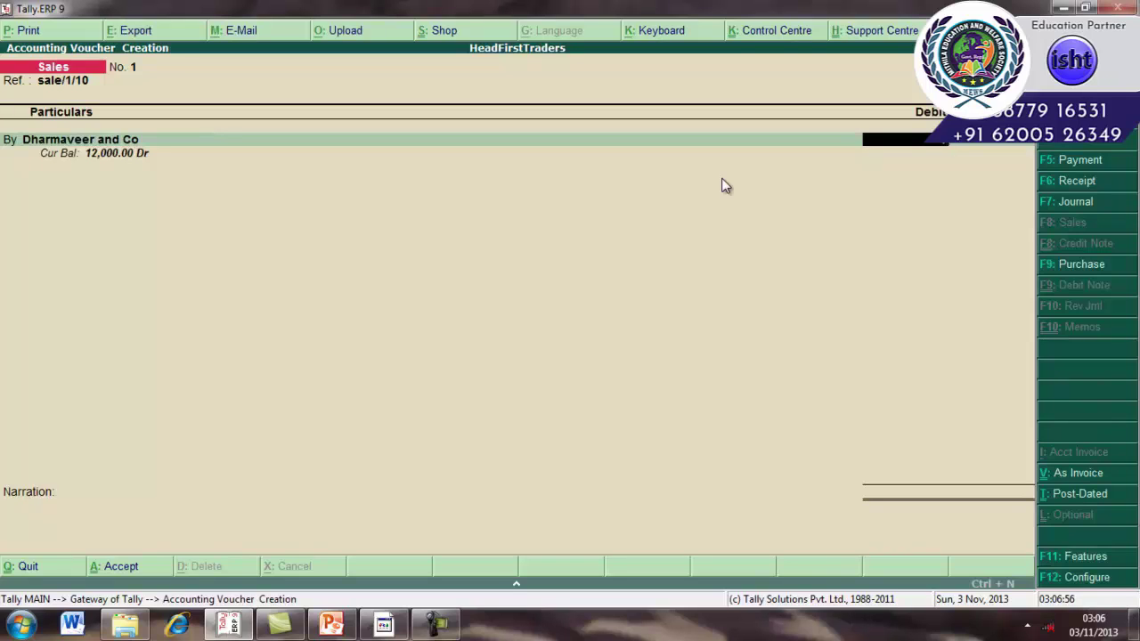
pyautogui.write('10000')
pyautogui.press('Return')
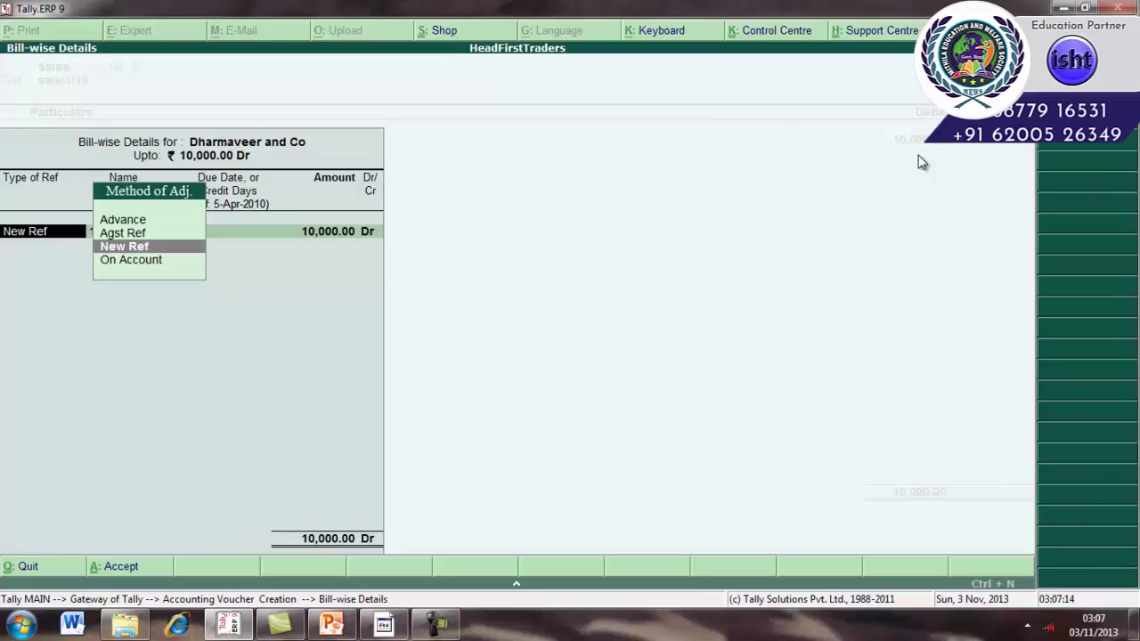
# Record the bill-wise details for Dharmaveer and Co as New Ref 1 for 10,000 Dr.
pyautogui.press('Return')
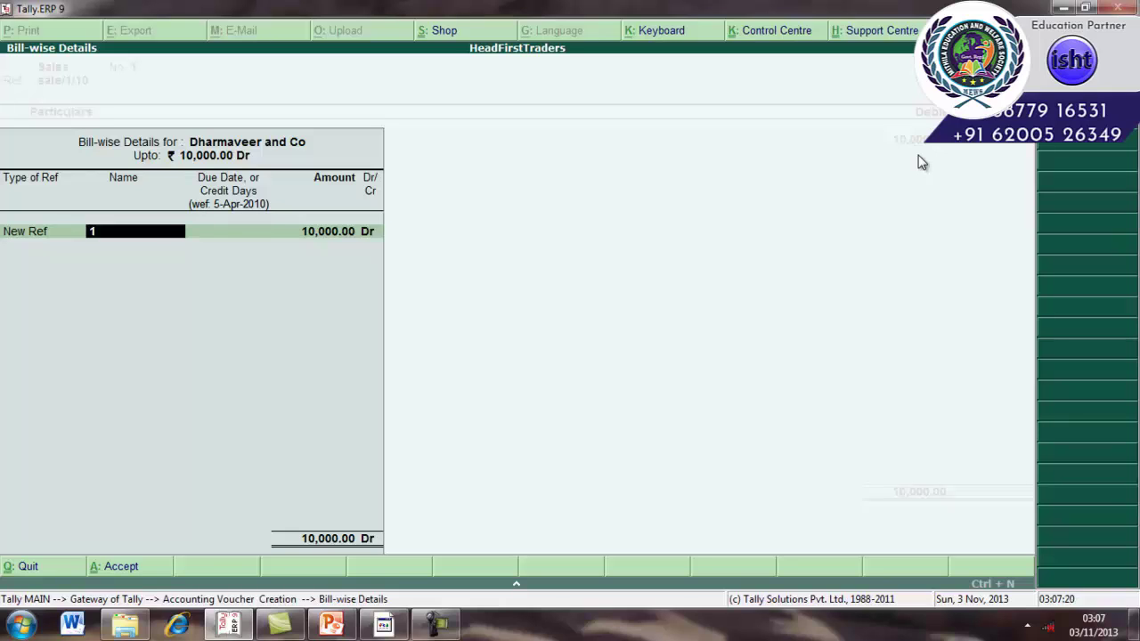
pyautogui.press('Return')
pyautogui.press('Return')
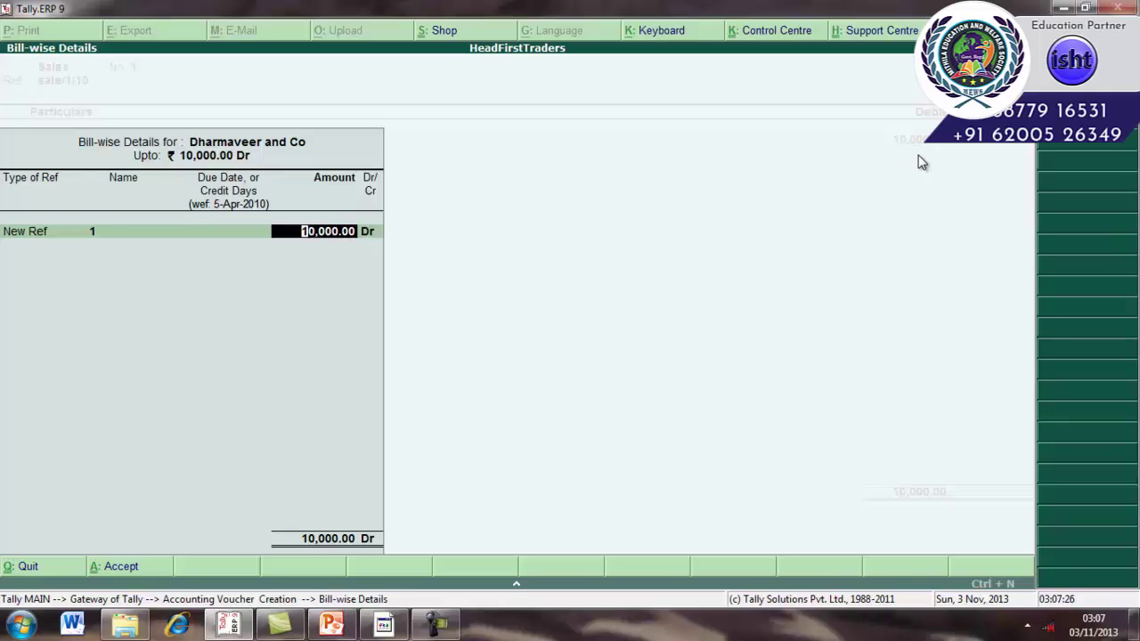
pyautogui.press('Return')
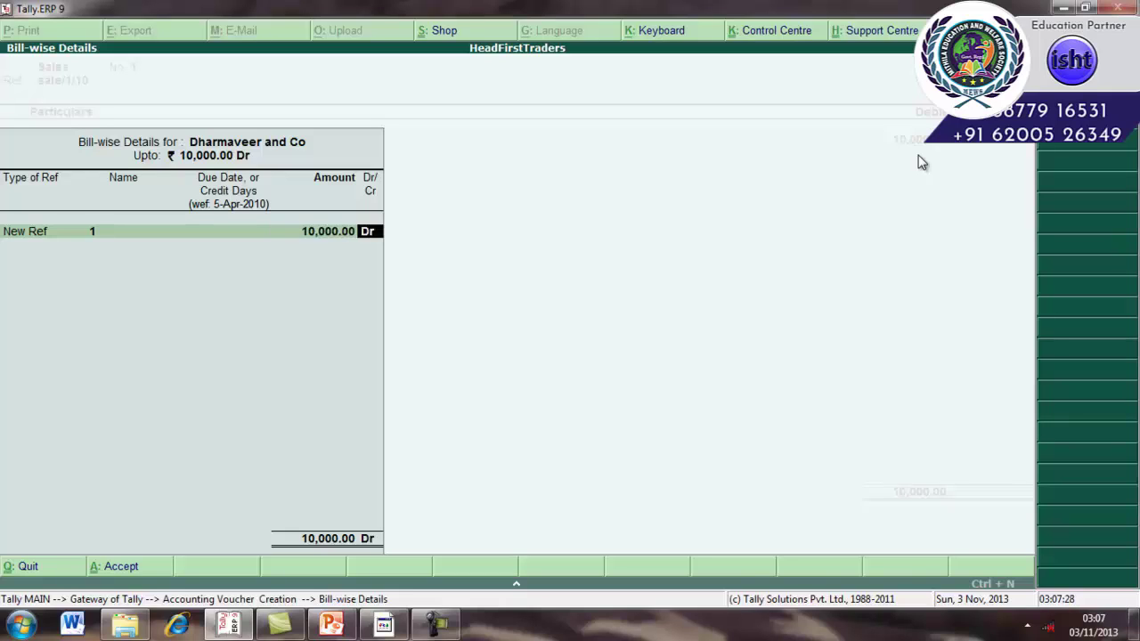
pyautogui.press('Return')
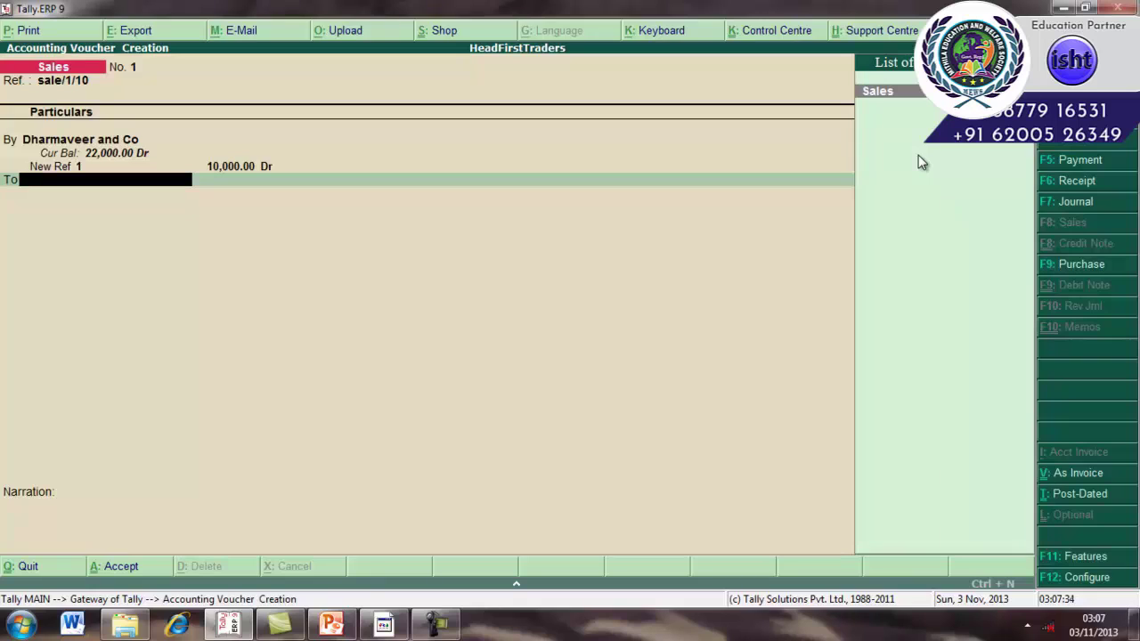
# Credit the Sales ledger with 10,000 and enter the narration "sale of10000/-" for the voucher.
pyautogui.press('Return')
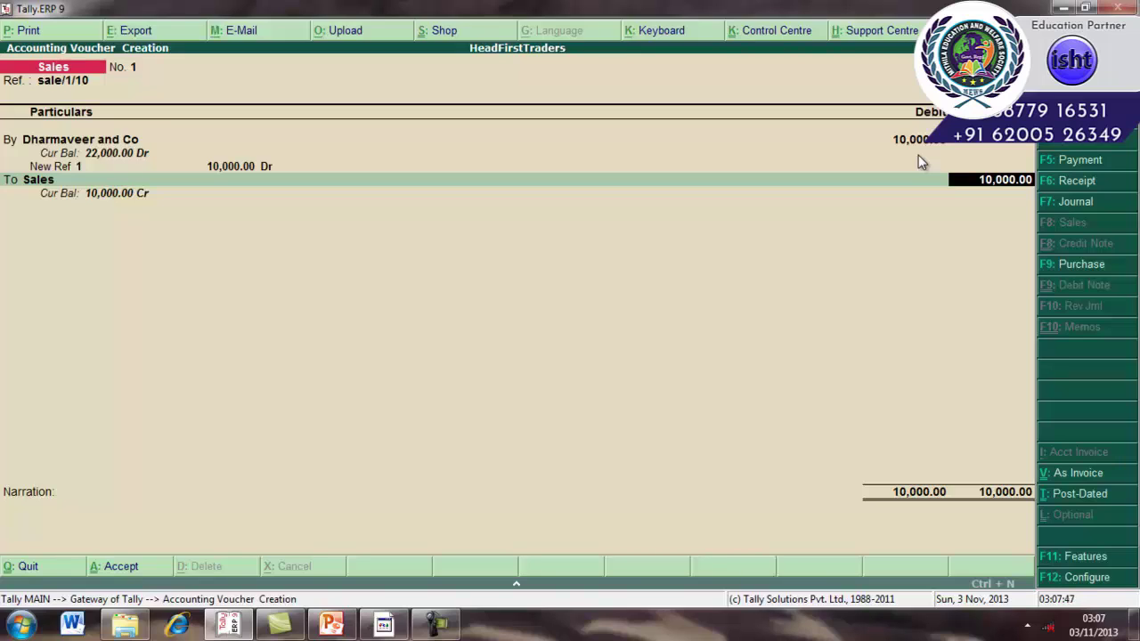
pyautogui.press('Return')
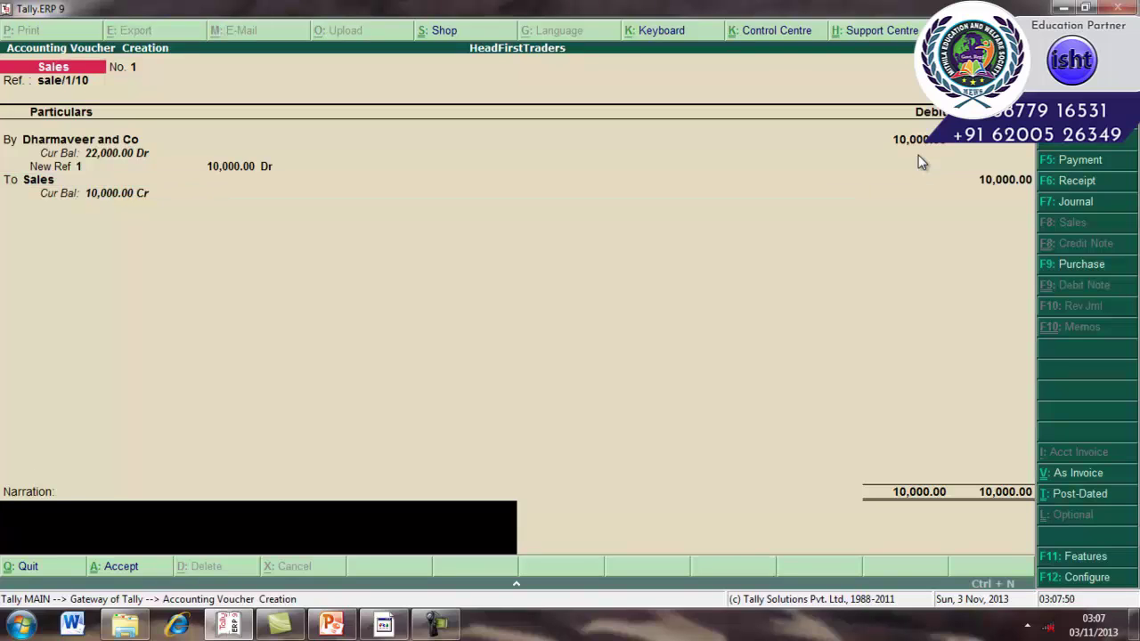
pyautogui.write('sale of10000/-')
pyautogui.press('Return')
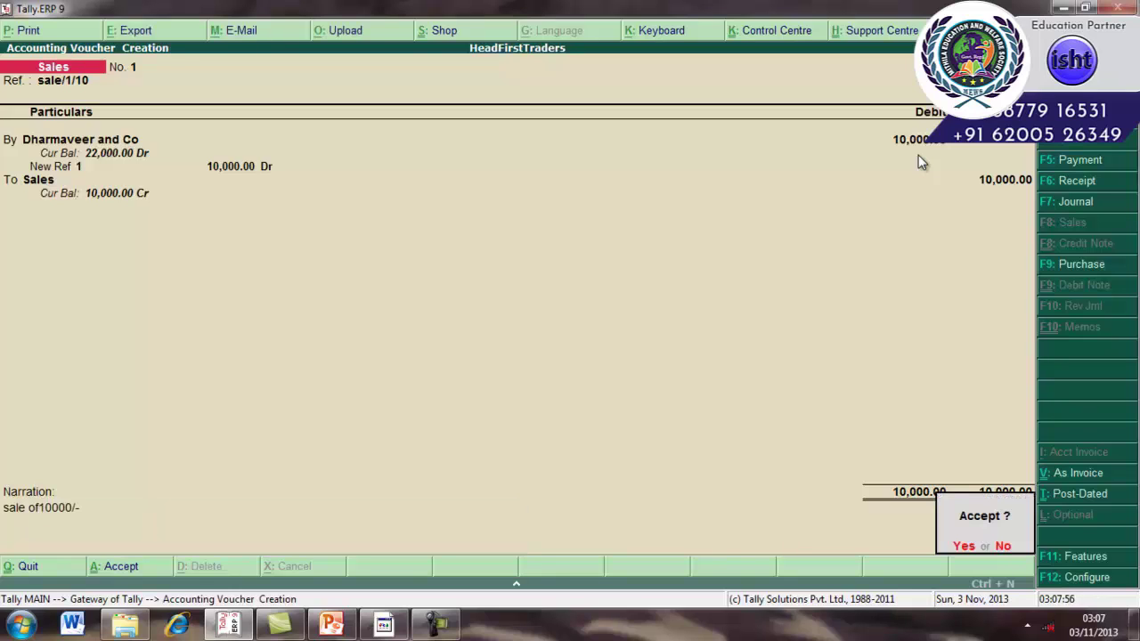